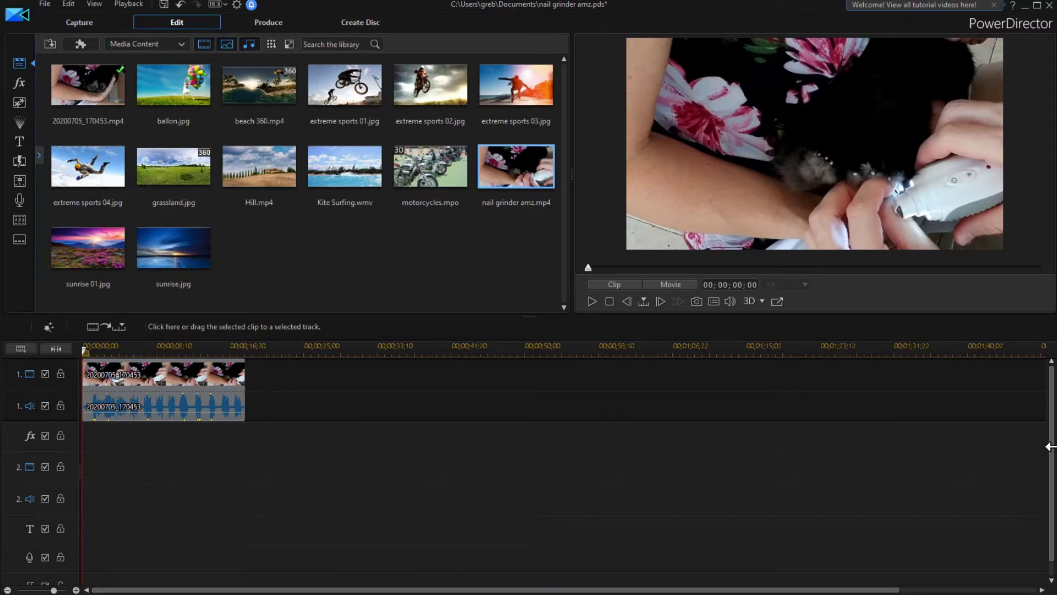
# Add 4 video tracks below track 2 through Add Tracks, then scroll to check the new tracks
pyautogui.scroll(-1, 1049, 474)
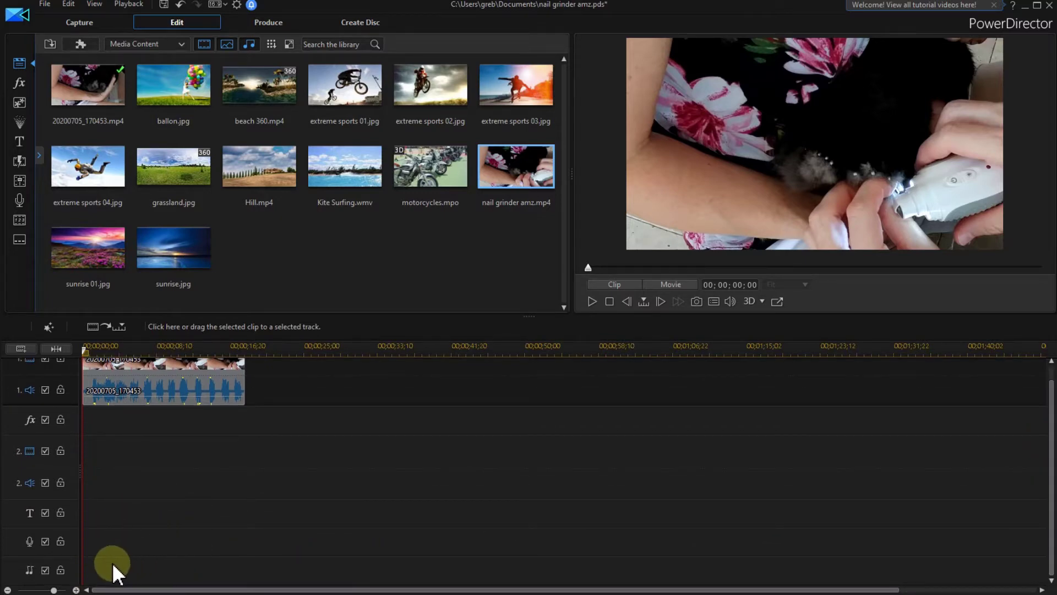
pyautogui.rightClick(54, 451)
pyautogui.click(119, 326)
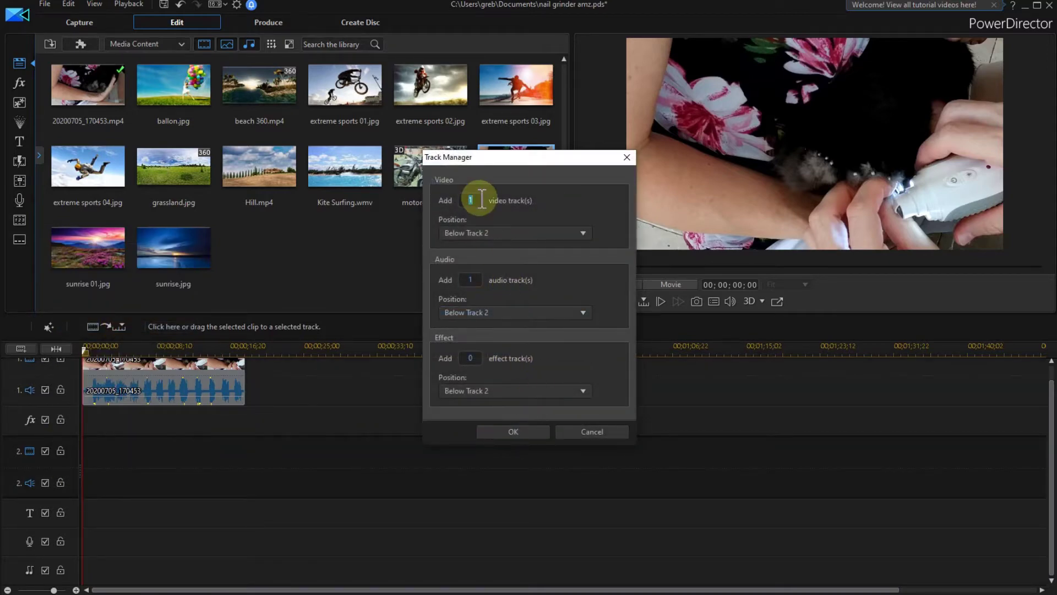
pyautogui.write('4')
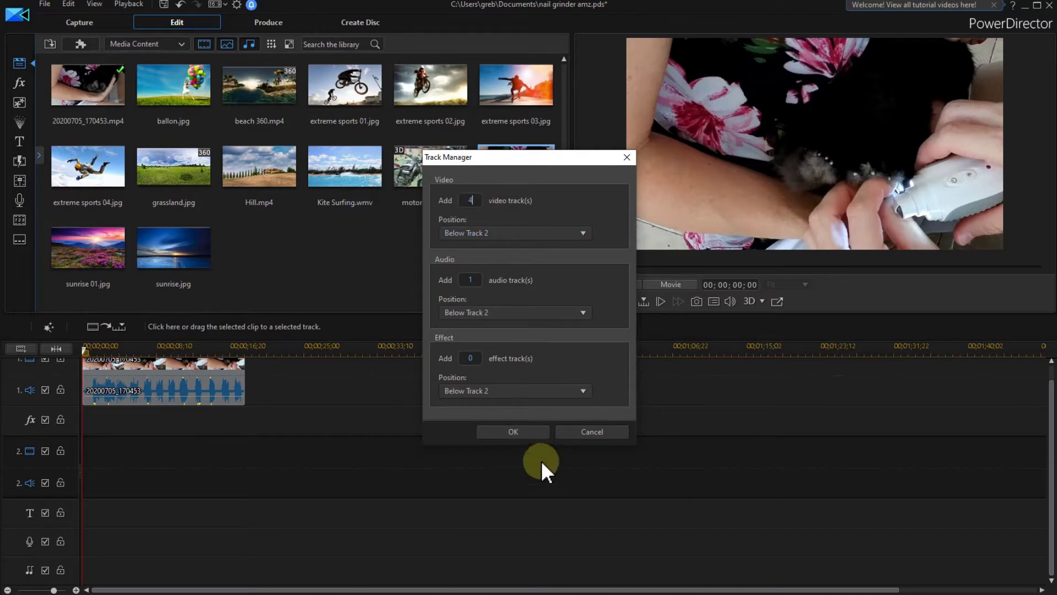
pyautogui.click(520, 431)
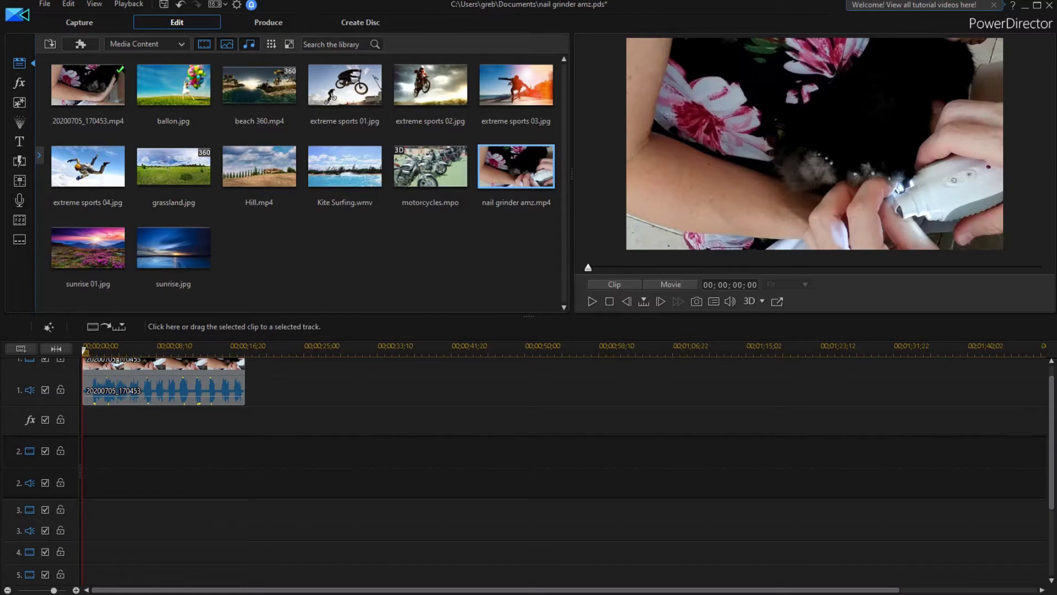
pyautogui.moveTo(1046, 483); pyautogui.dragTo(1045, 465)
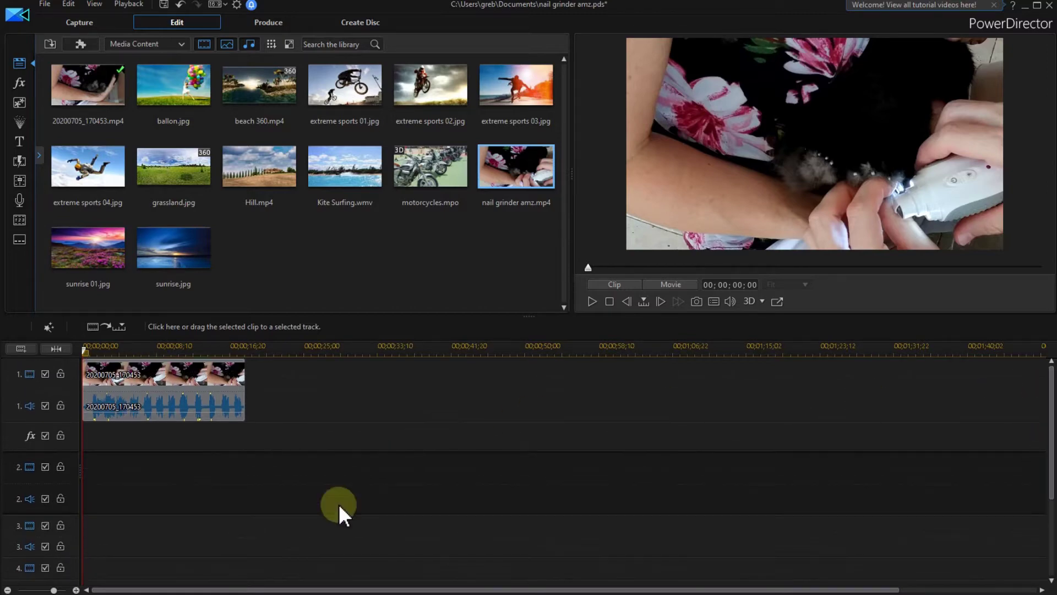
pyautogui.hscroll(3, 101, 566)
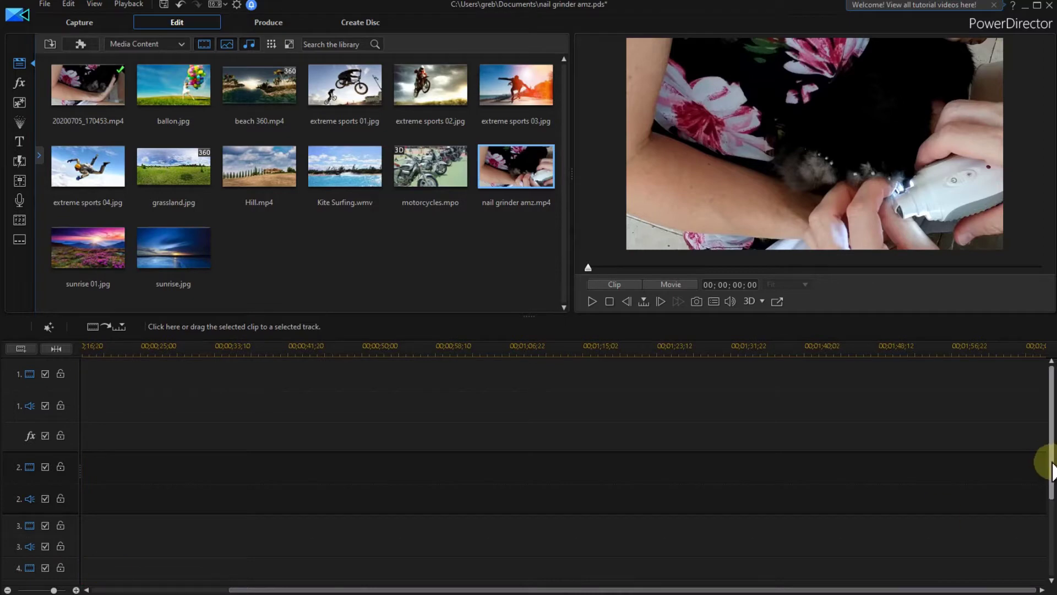
pyautogui.moveTo(1052, 469); pyautogui.dragTo(668, 512)
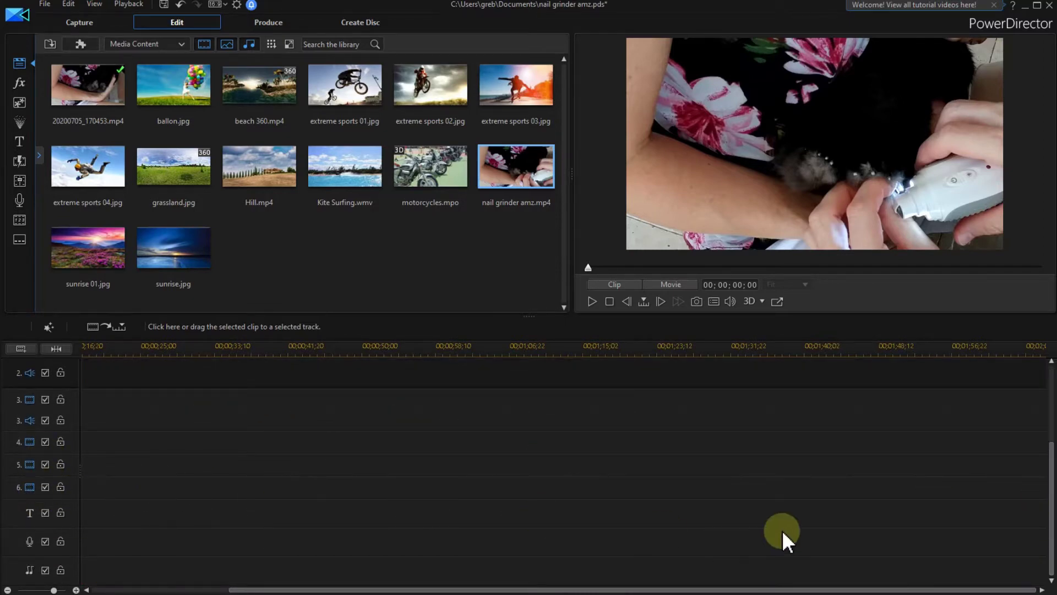
pyautogui.moveTo(1045, 543); pyautogui.dragTo(1043, 419)
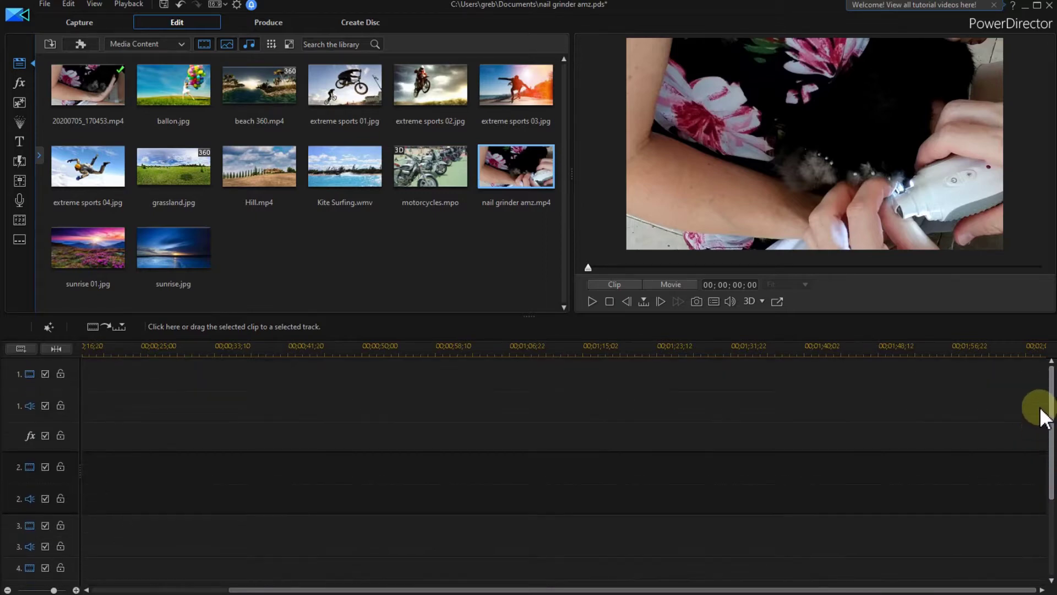
pyautogui.scroll(5, 201, 439)
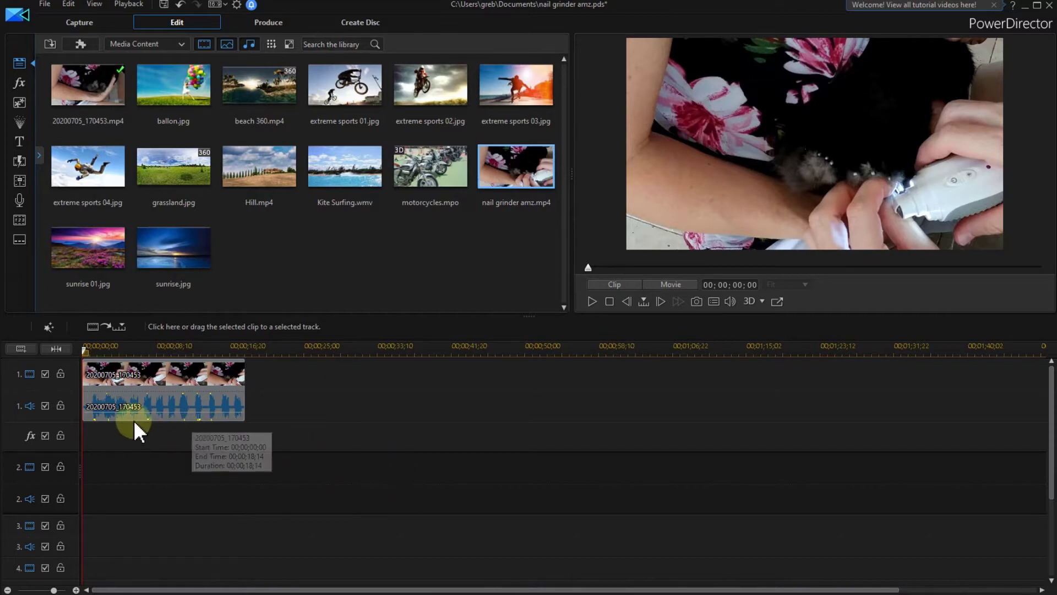
# Toggle track 1's video and audio off and back on, scrubbing the playhead to check the picture
pyautogui.click(45, 375)
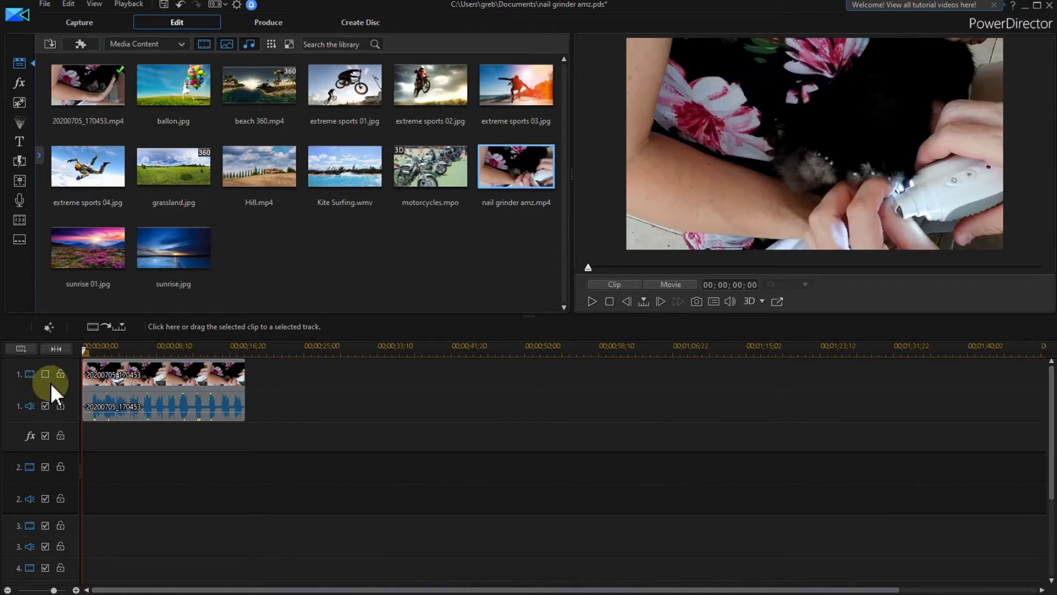
pyautogui.moveTo(83, 349); pyautogui.dragTo(135, 355)
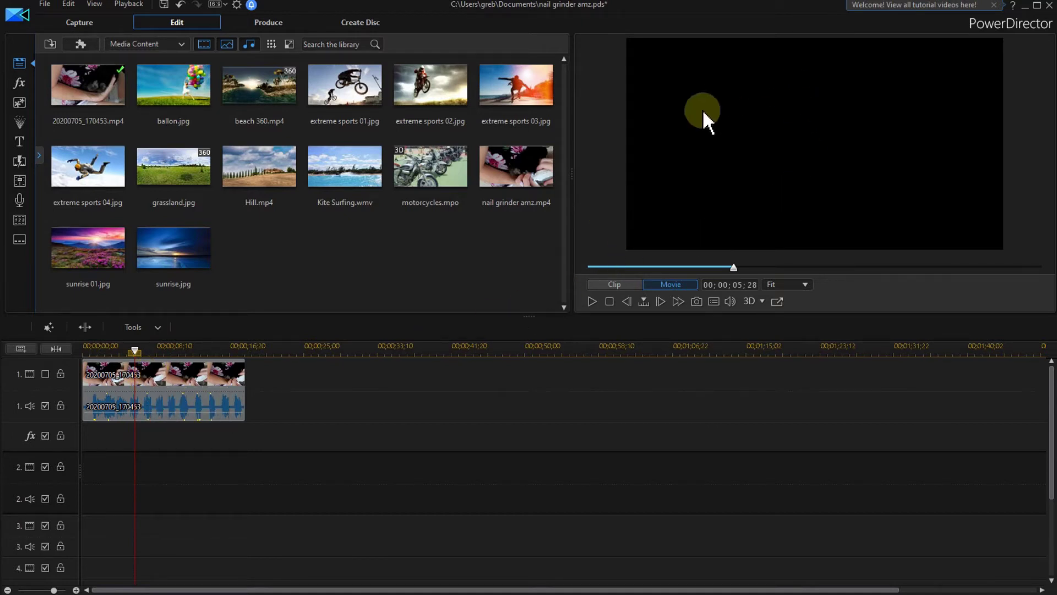
pyautogui.click(45, 374)
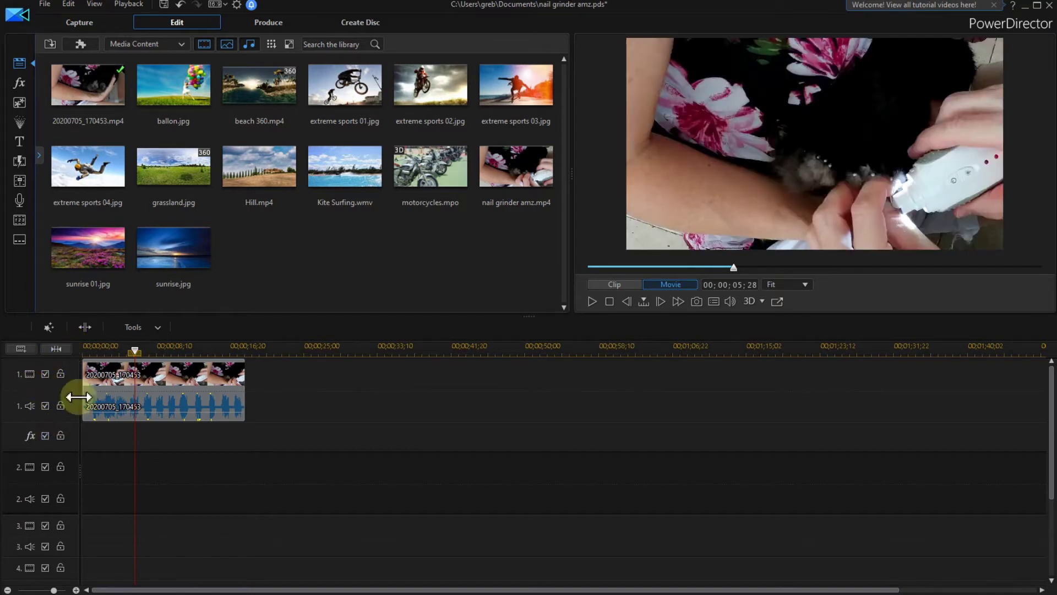
pyautogui.click(45, 406)
pyautogui.click(44, 406)
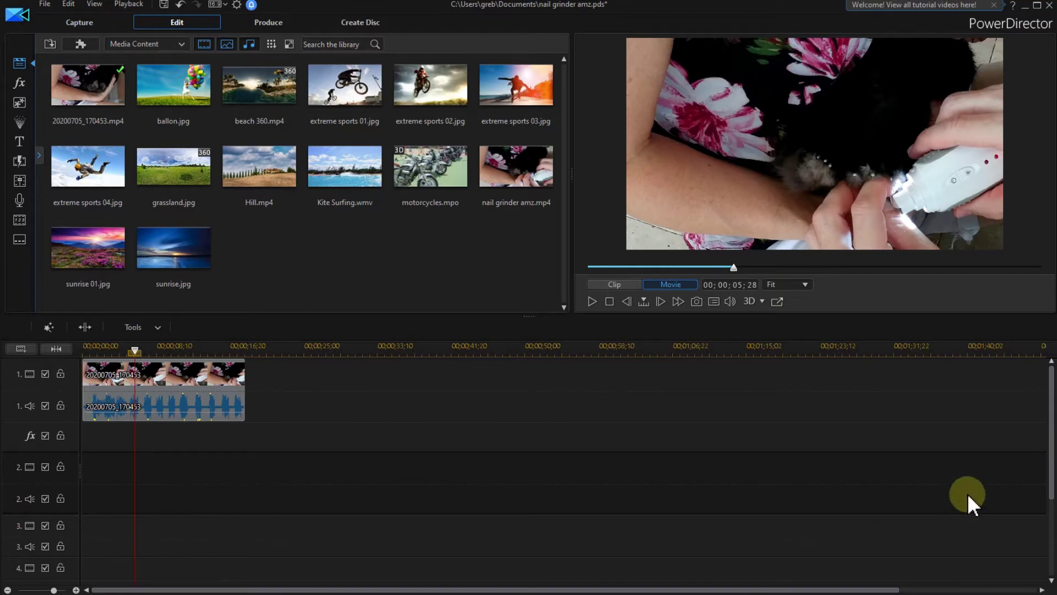
# Switch from the timeline to the Produce page
pyautogui.moveTo(1051, 466); pyautogui.dragTo(1051, 533)
pyautogui.scroll(3, 562, 468)
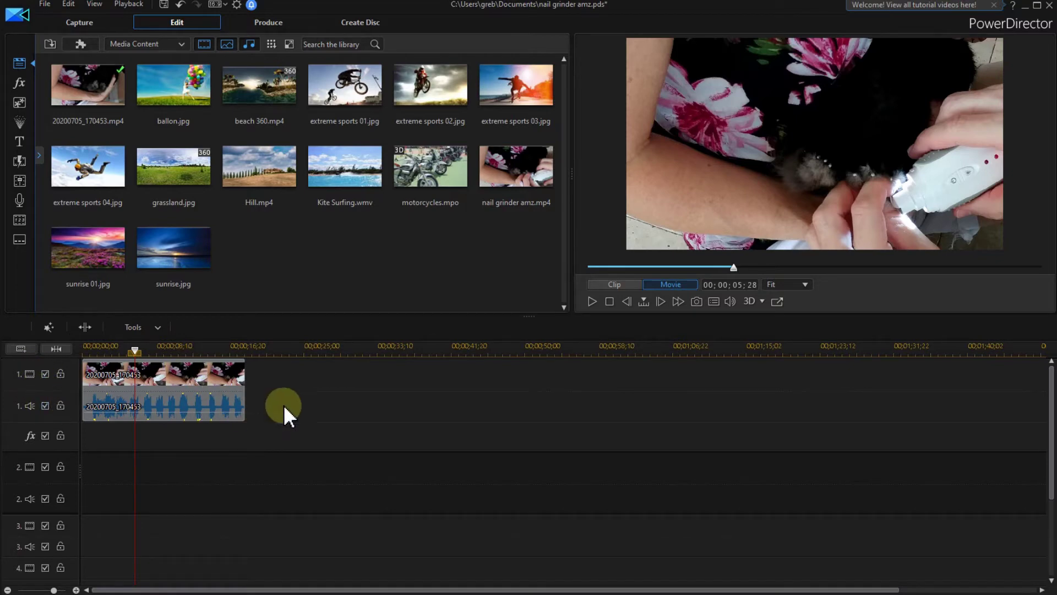
pyautogui.click(269, 21)
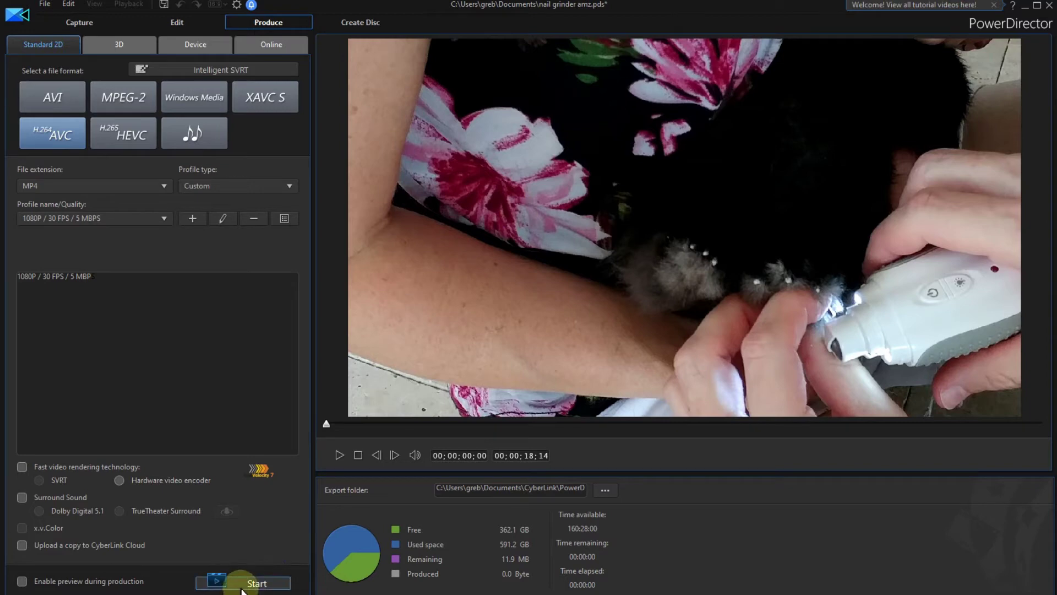
# Enable fast hardware-encoded rendering, produce the MP4, and play the exported nail grinder amz_0 clip
pyautogui.click(16, 467)
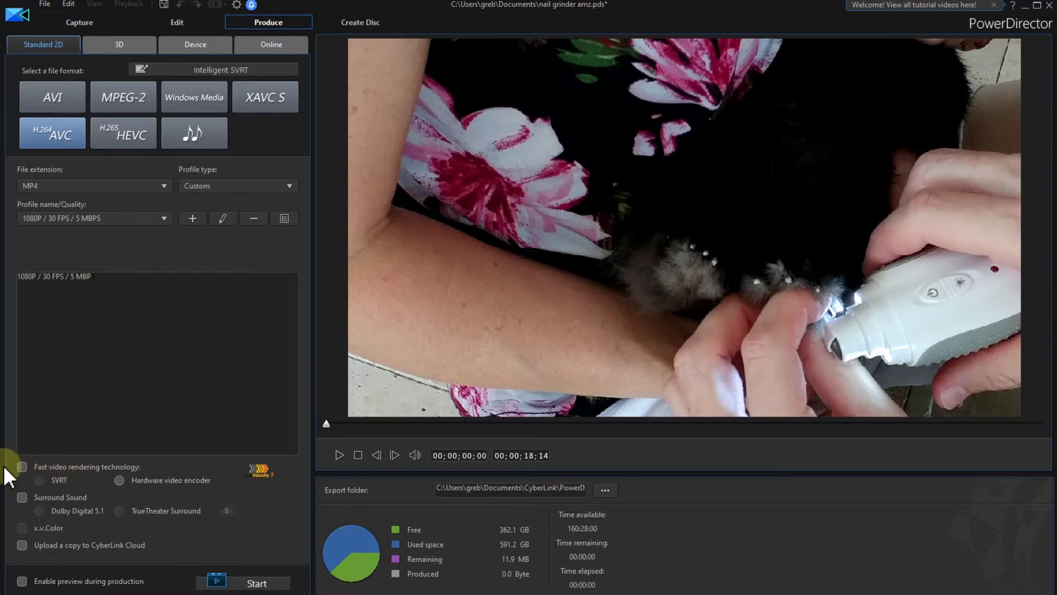
pyautogui.click(20, 467)
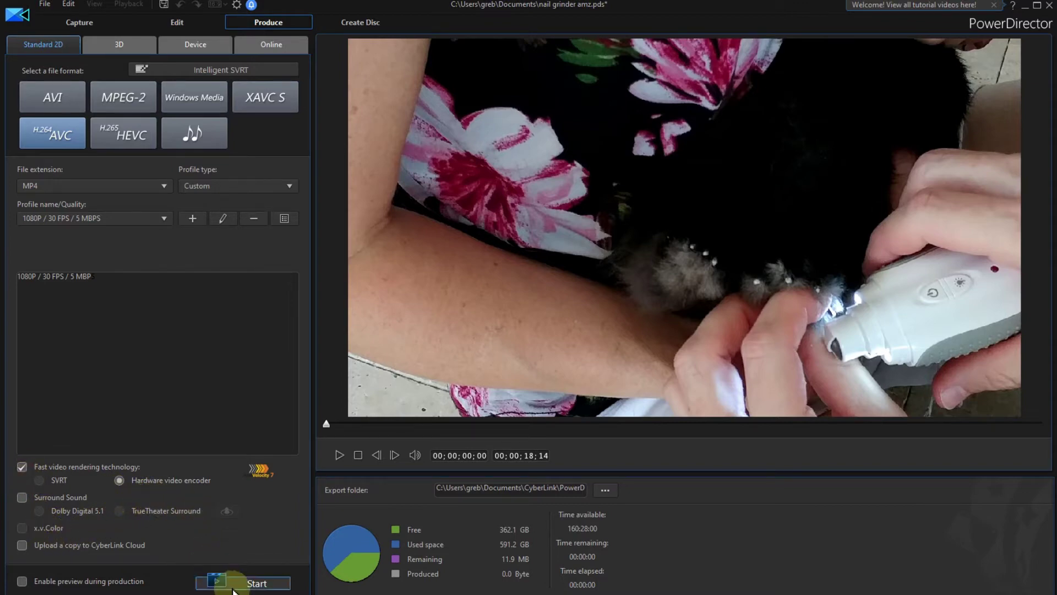
pyautogui.click(265, 587)
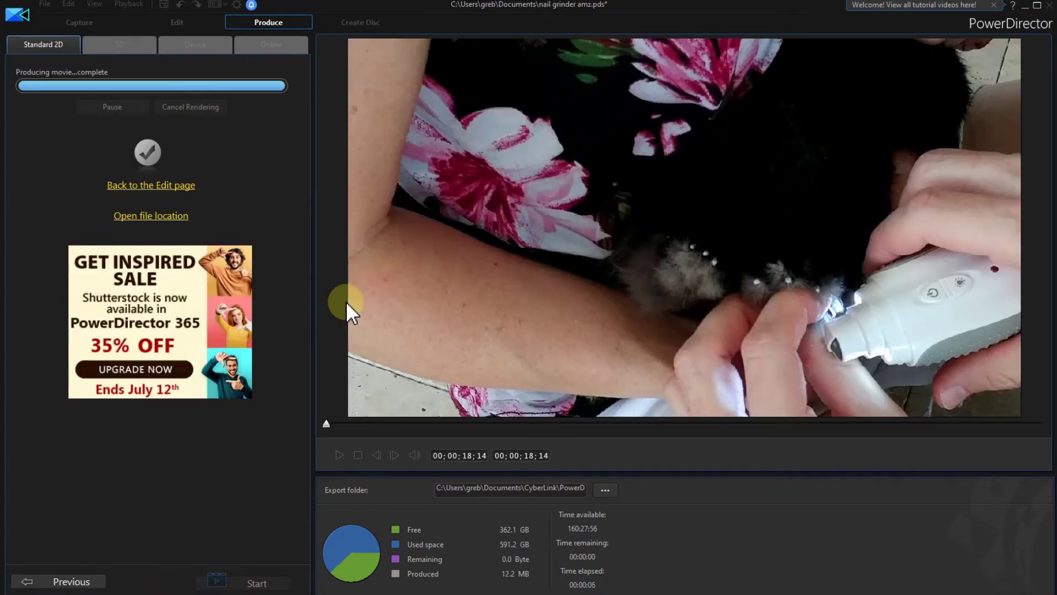
pyautogui.click(151, 215)
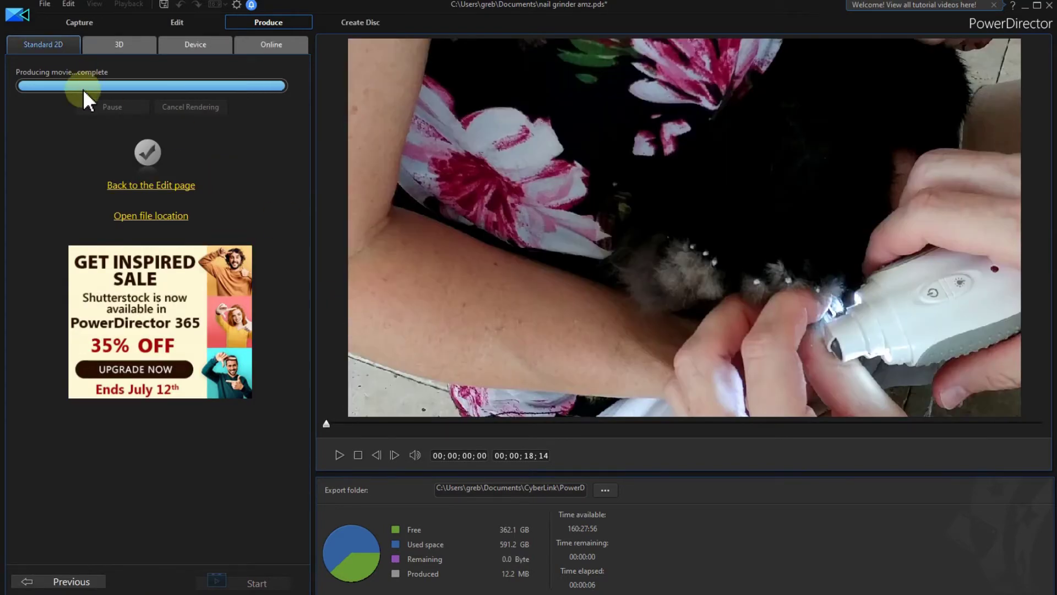
pyautogui.doubleClick(88, 125)
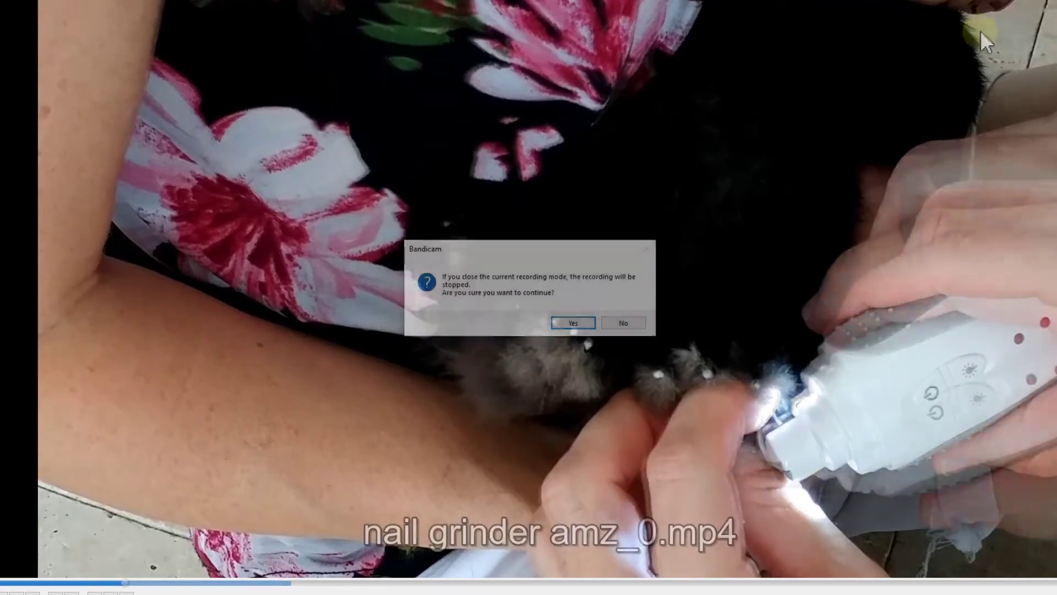
# Exit full-screen playback and return to PowerDirector's production format settings
pyautogui.press('Return')
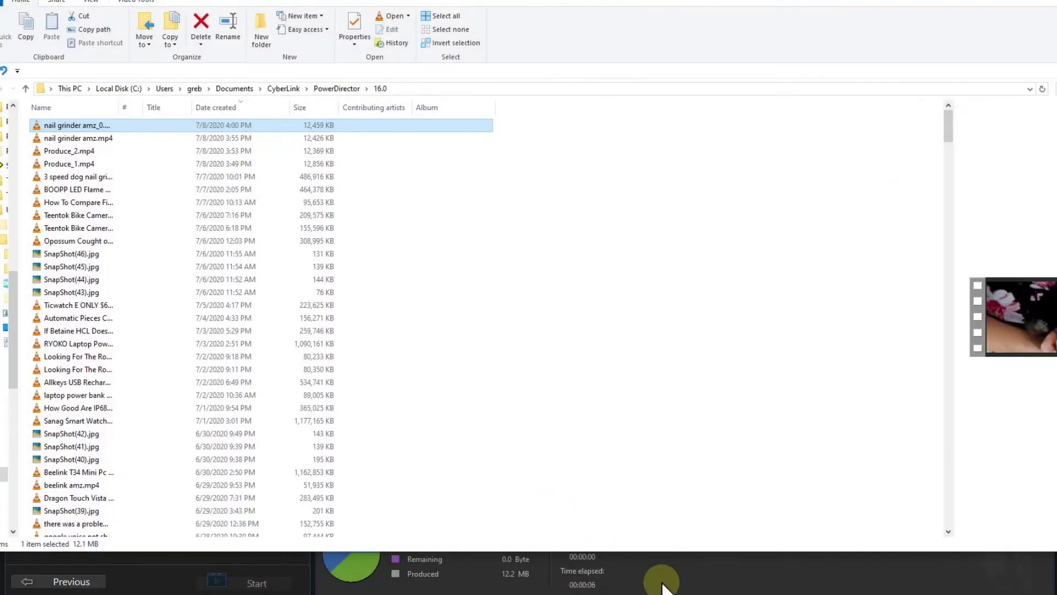
pyautogui.click(690, 576)
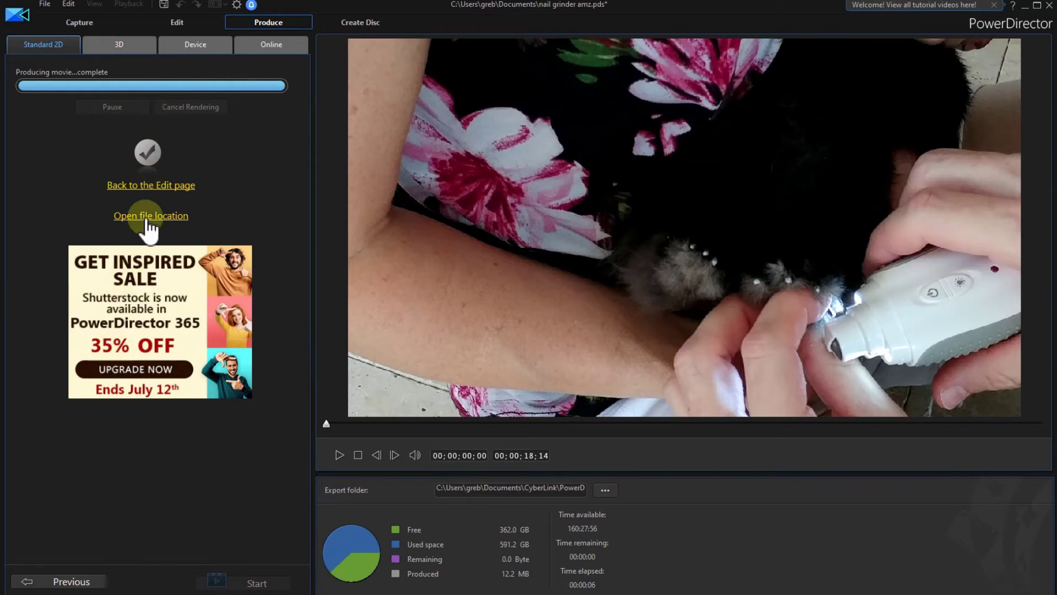
pyautogui.click(152, 186)
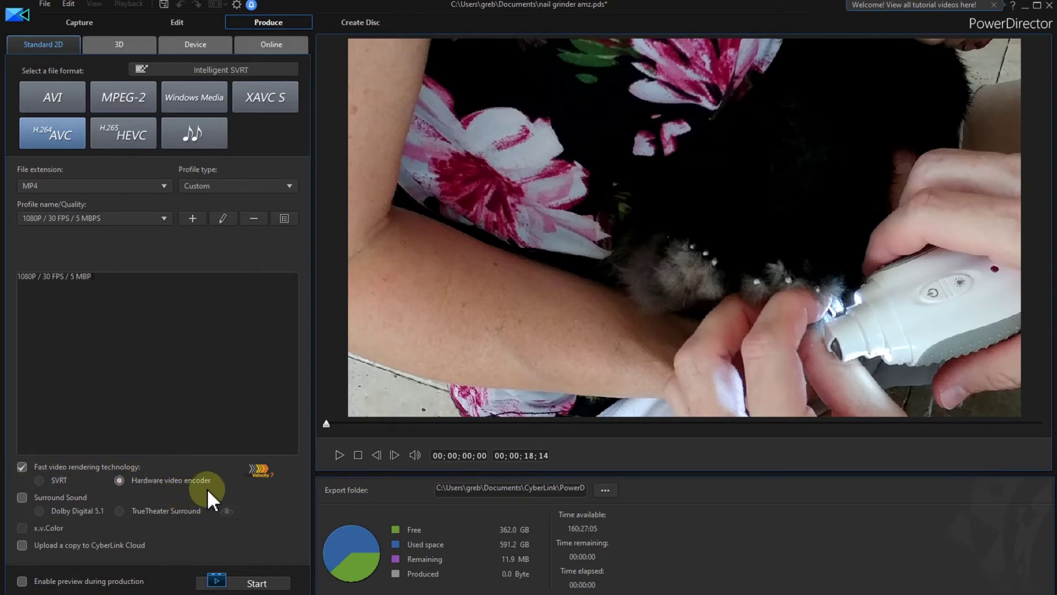
# Render the H.264 MP4 again and open the folder showing nail grinder amz_1
pyautogui.click(243, 584)
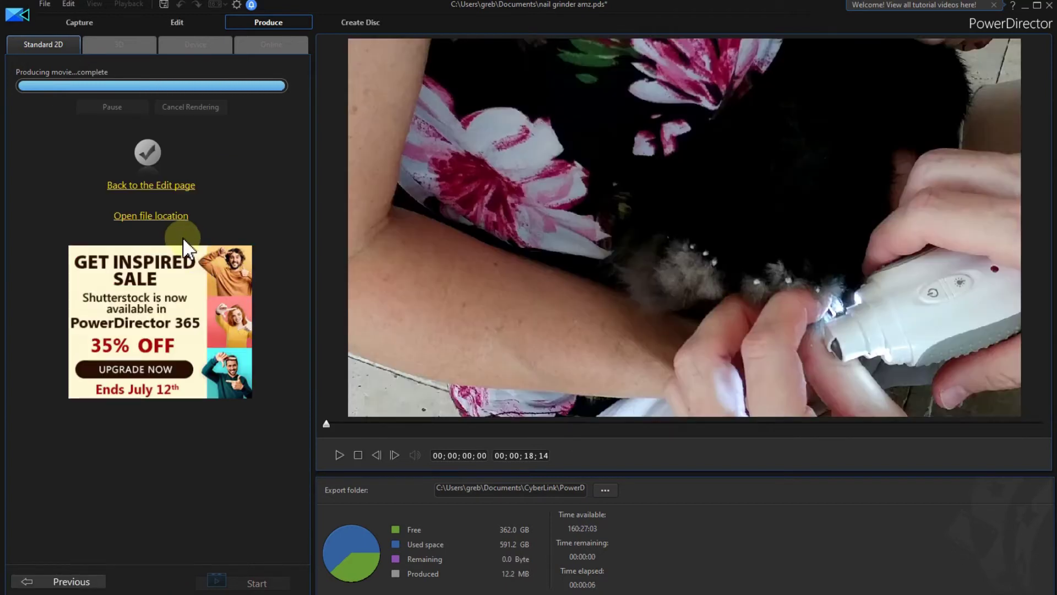
pyautogui.click(166, 216)
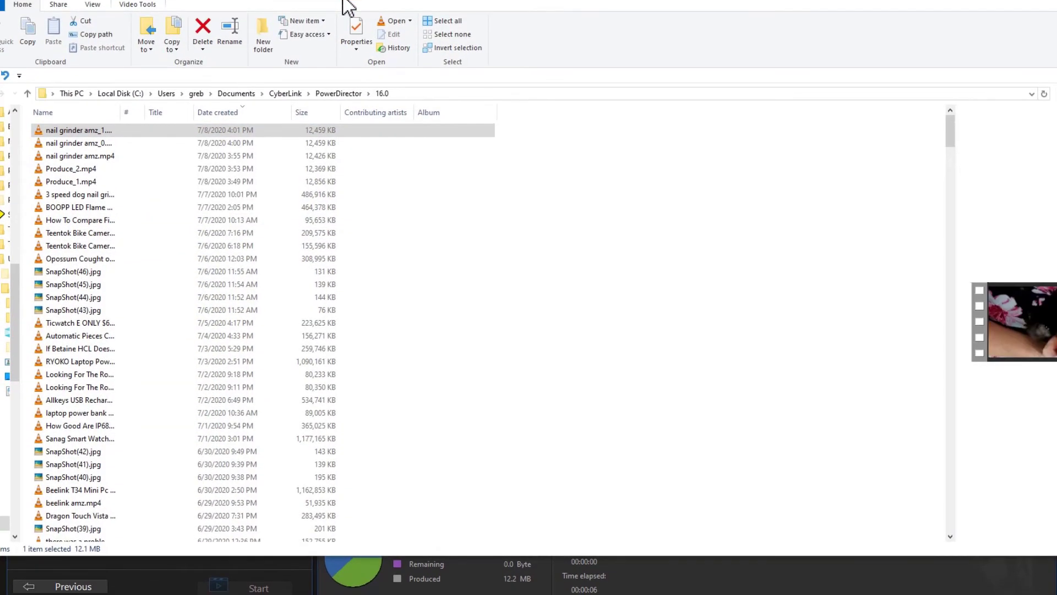
# Play Produce_2.mp4 and Produce_1.mp4 to compare their picture, then close the export folder
pyautogui.click(217, 179)
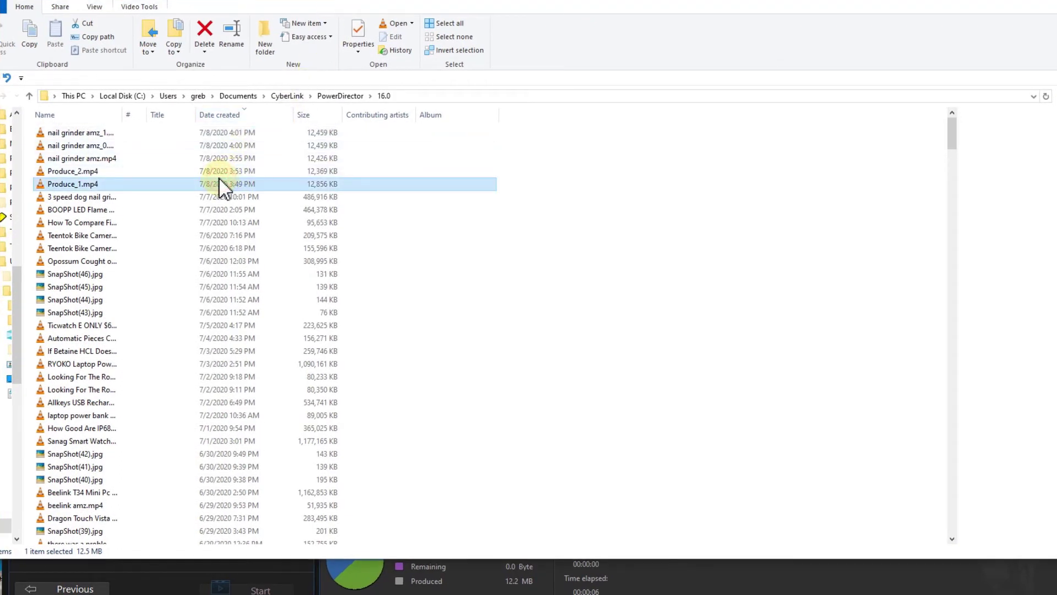
pyautogui.click(213, 171)
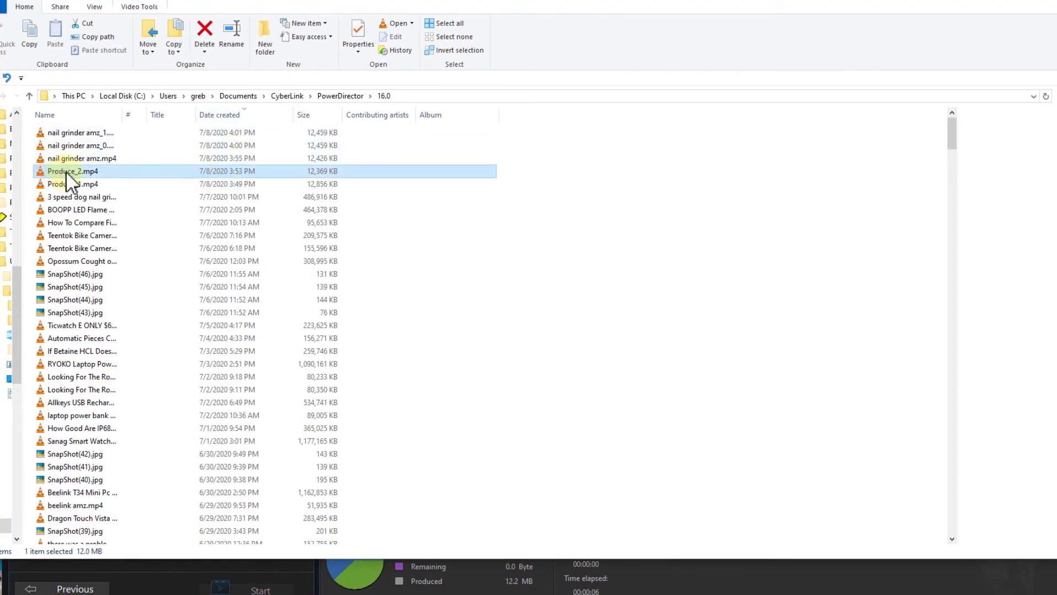
pyautogui.doubleClick(70, 171)
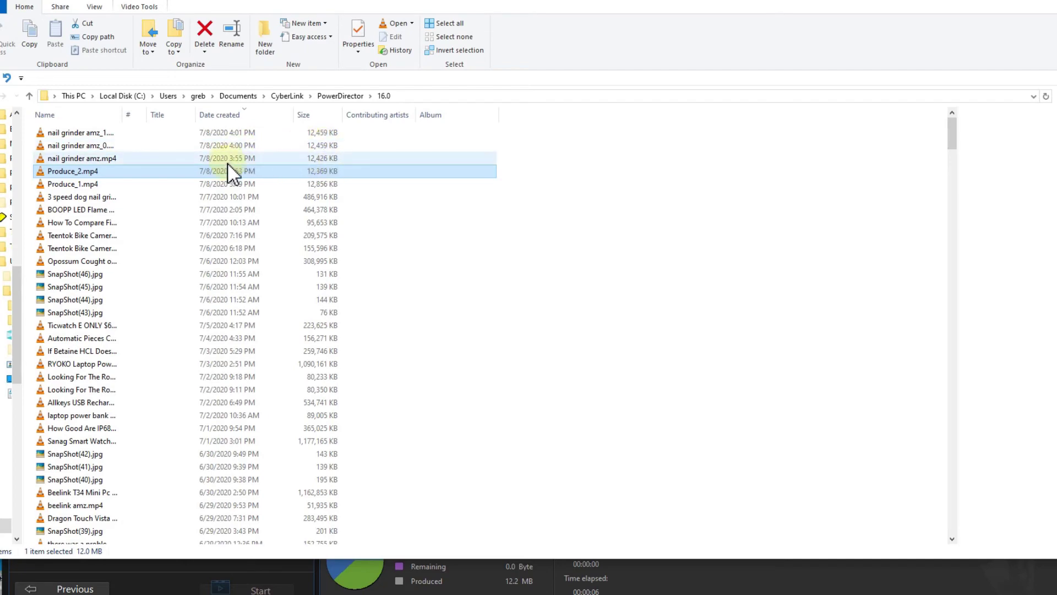
pyautogui.doubleClick(230, 184)
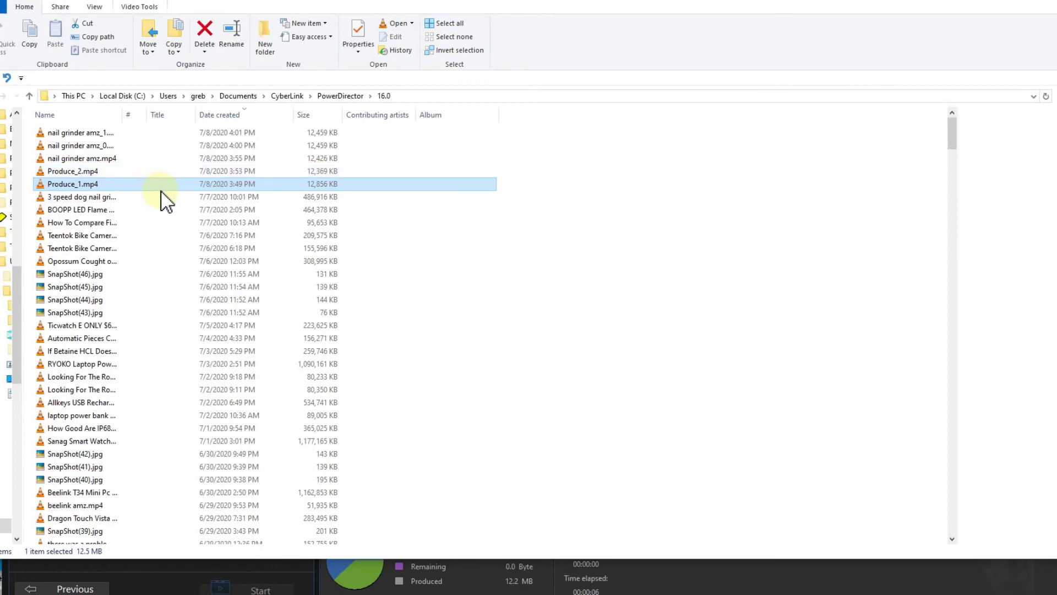
pyautogui.click(122, 159)
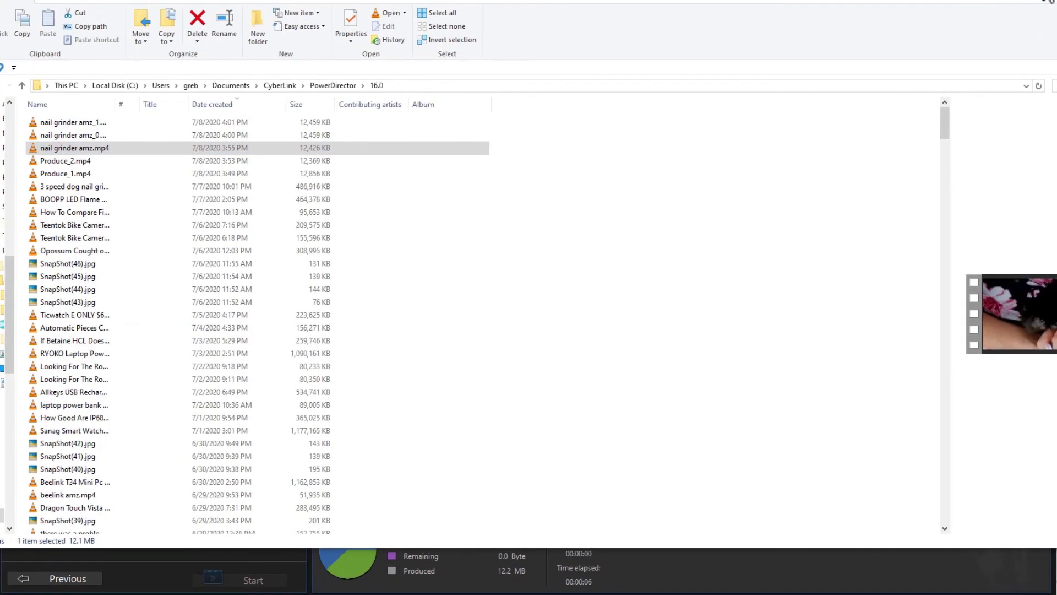
pyautogui.click(1051, 2)
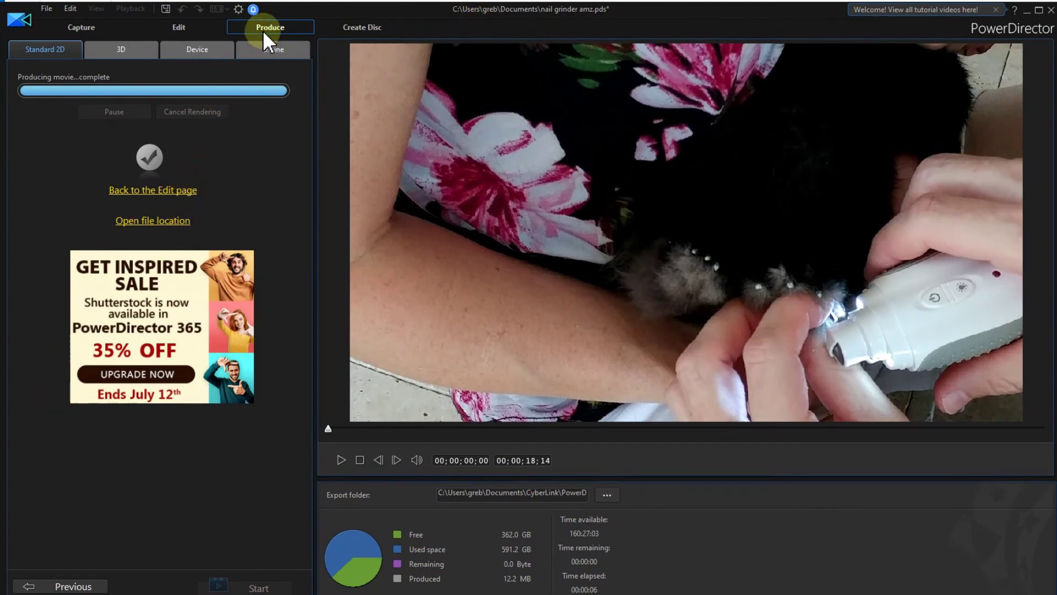
# Go back to the format settings via Edit and Produce, and toggle fast video rendering off and on
pyautogui.click(83, 585)
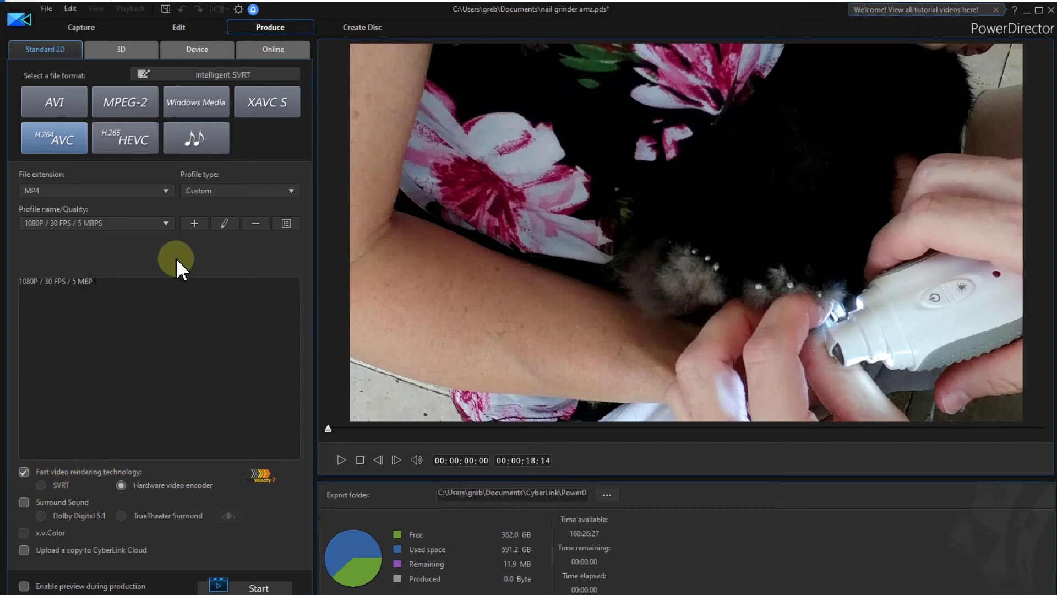
pyautogui.click(191, 30)
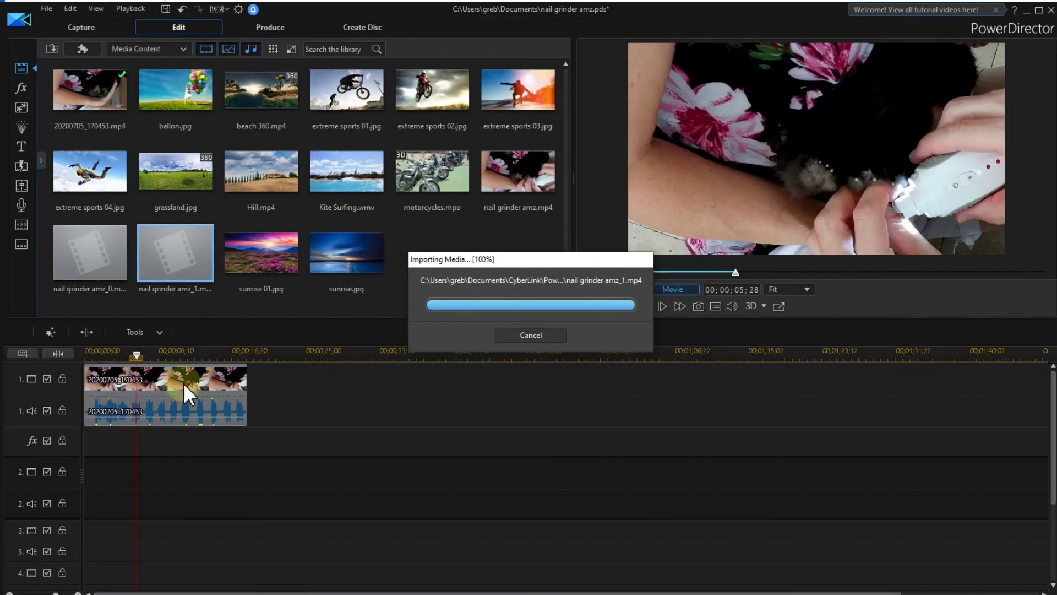
pyautogui.click(269, 28)
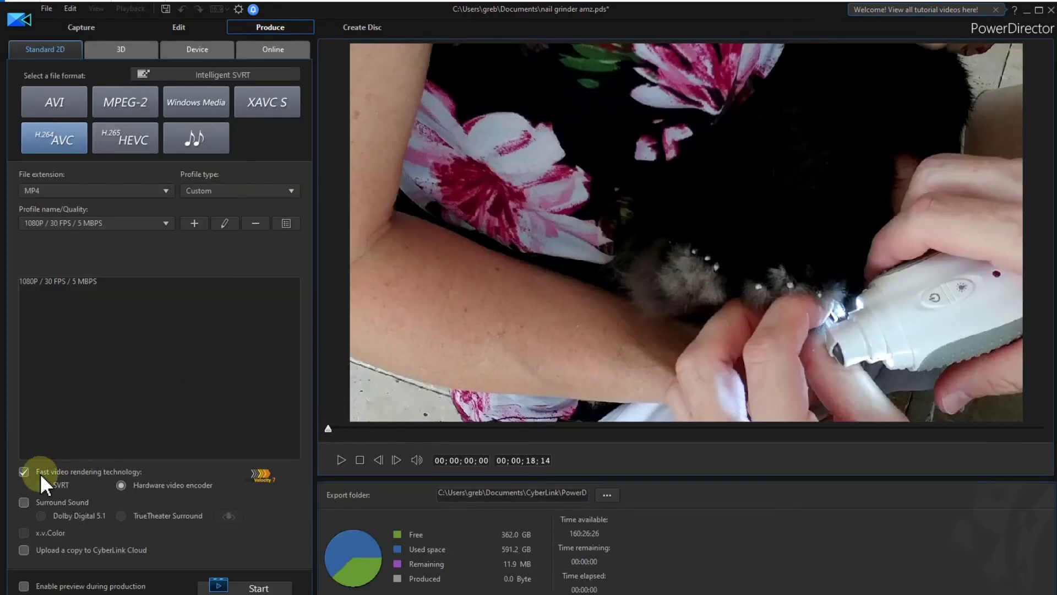
pyautogui.click(23, 472)
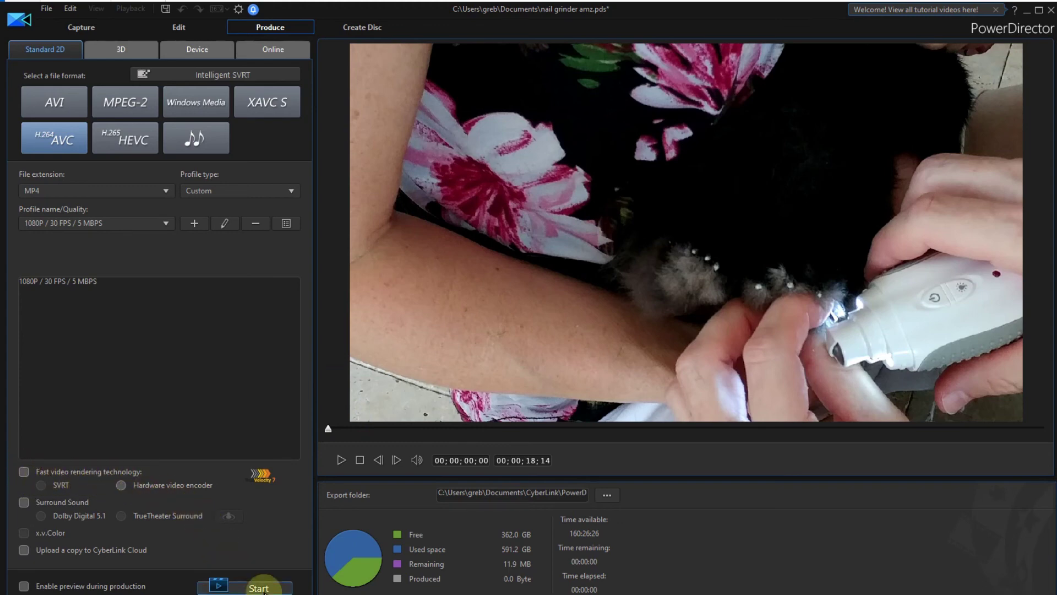
pyautogui.click(22, 473)
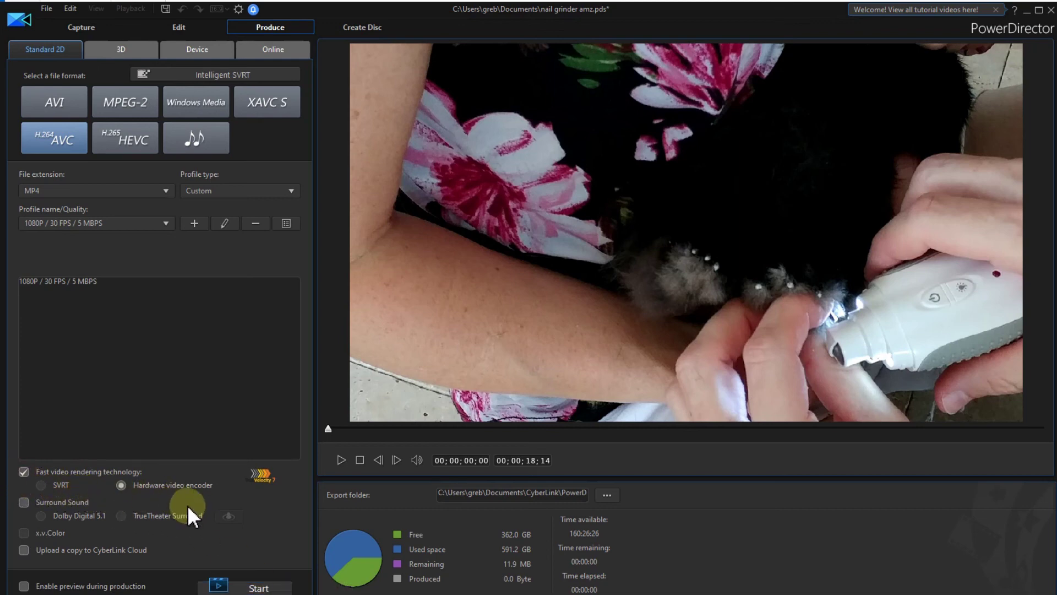